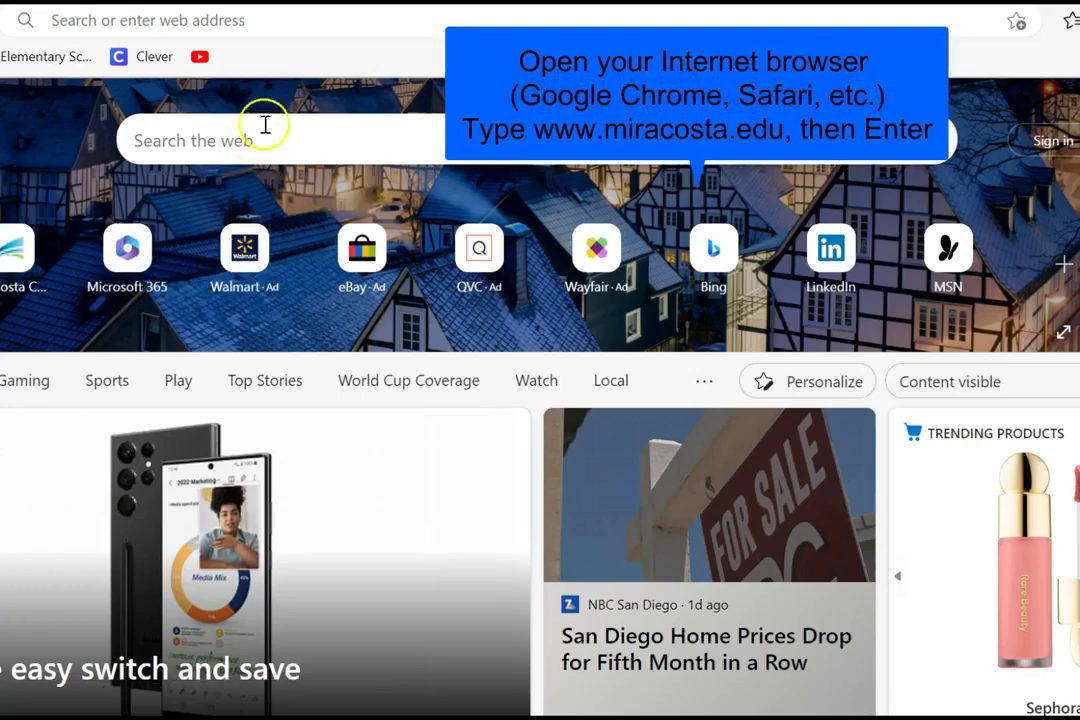
click(272, 22)
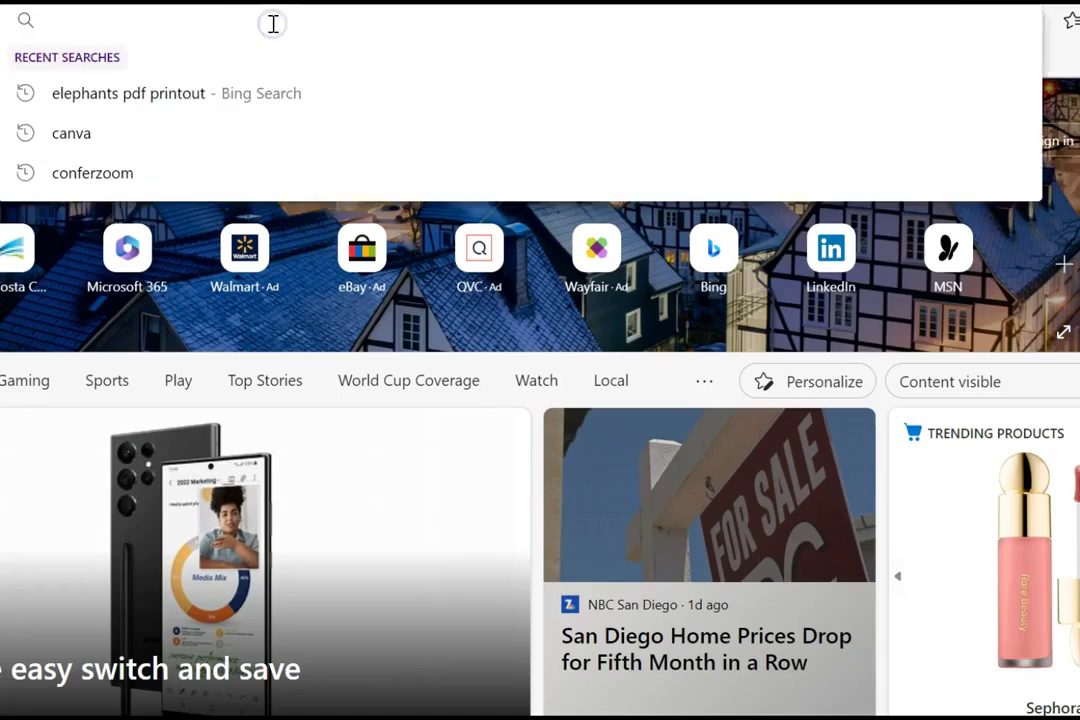
text(www)
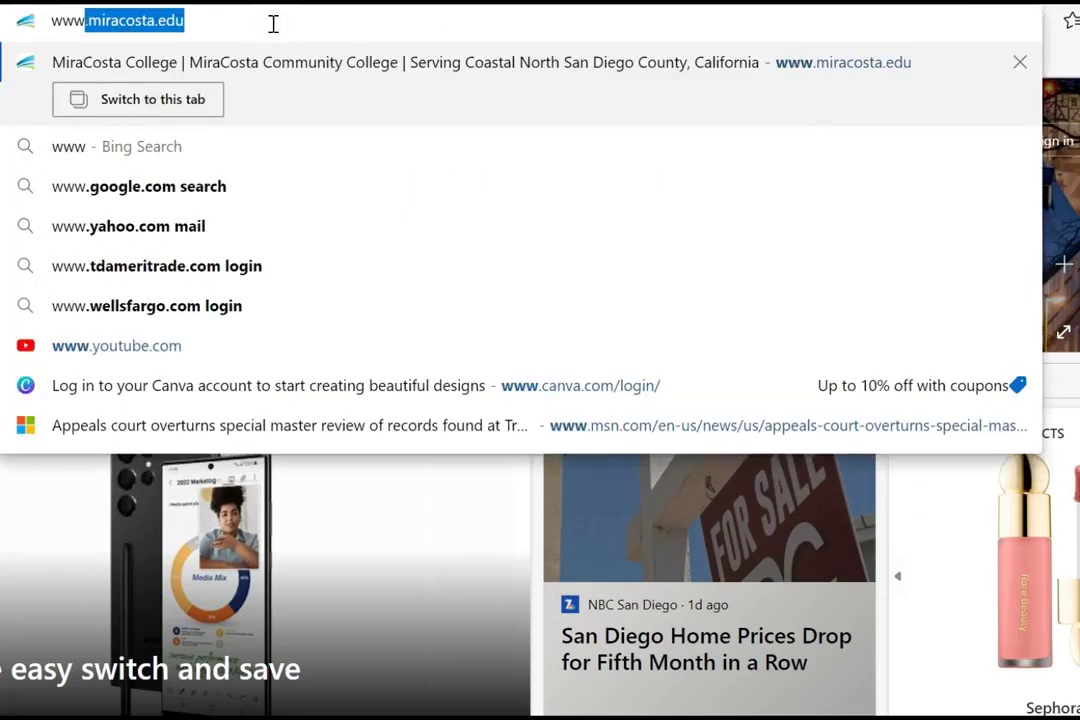
text(.)
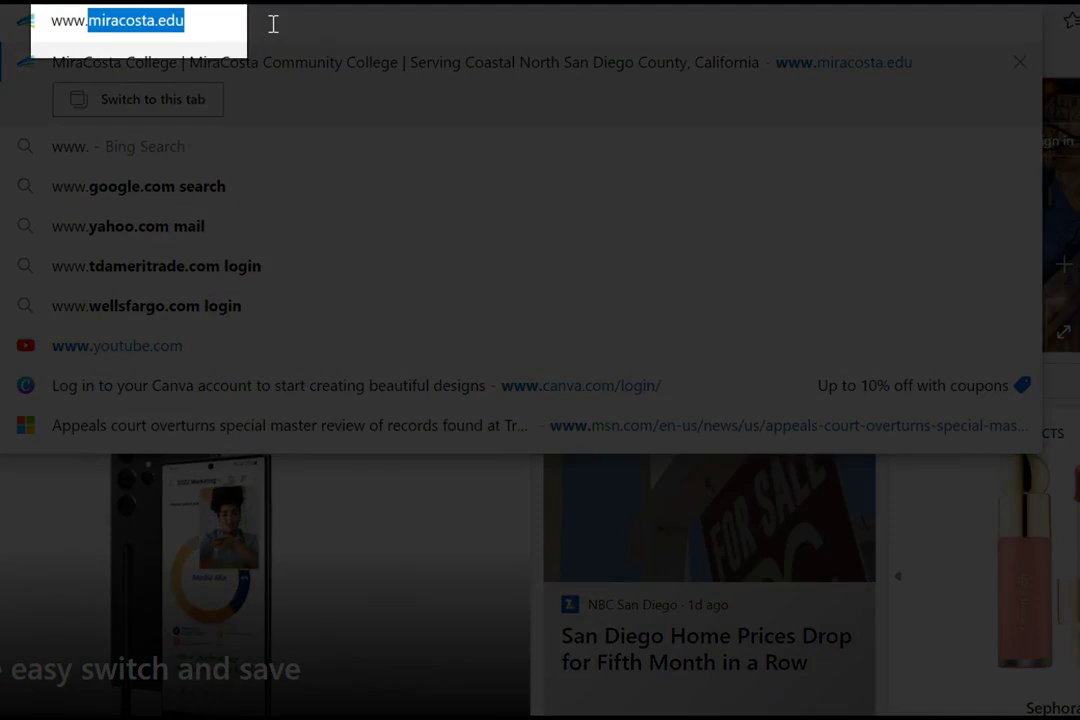
key(Return)
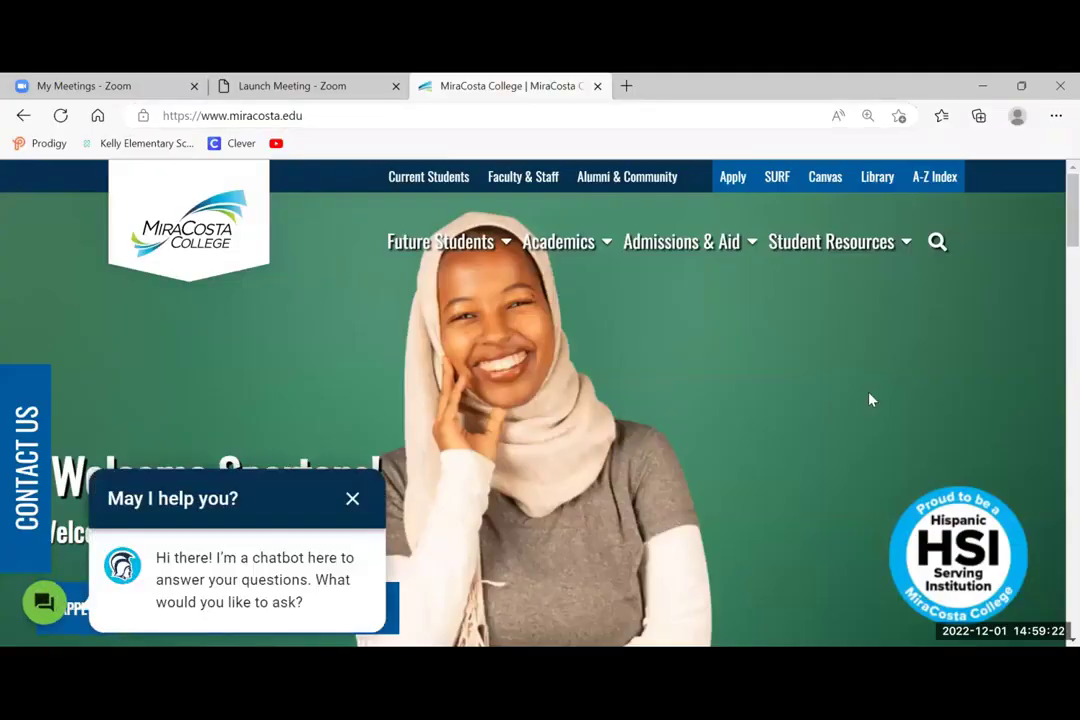
Step: Open the SURF portal from the college homepage and sign in with the Surf ID and account password
click(768, 224)
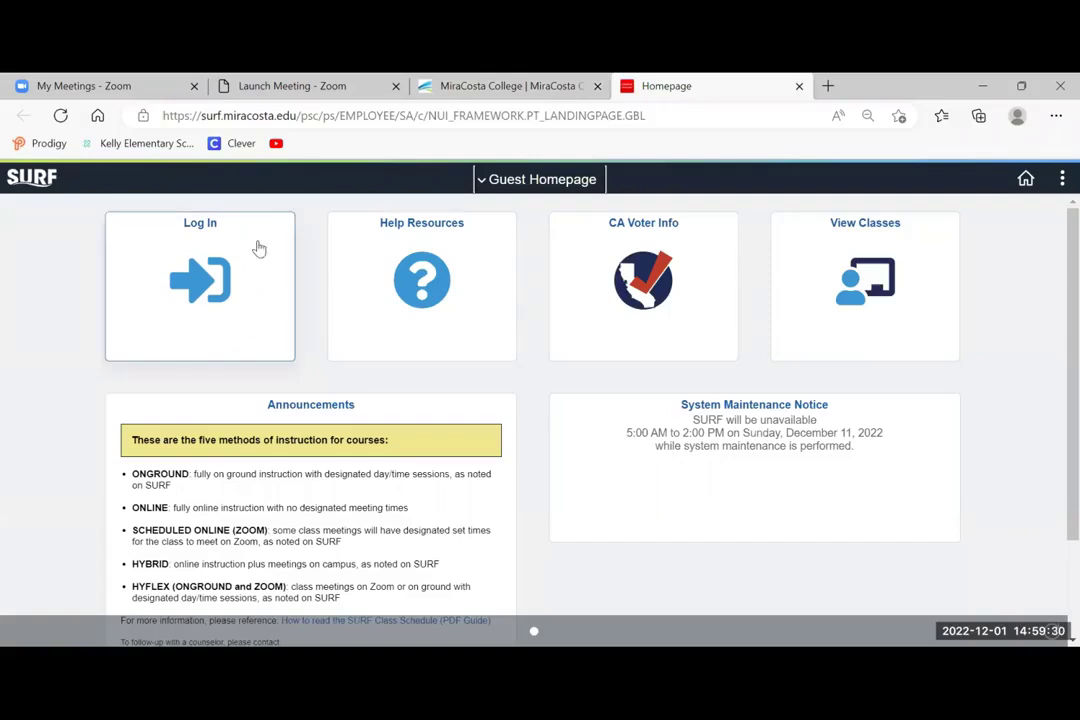
click(241, 275)
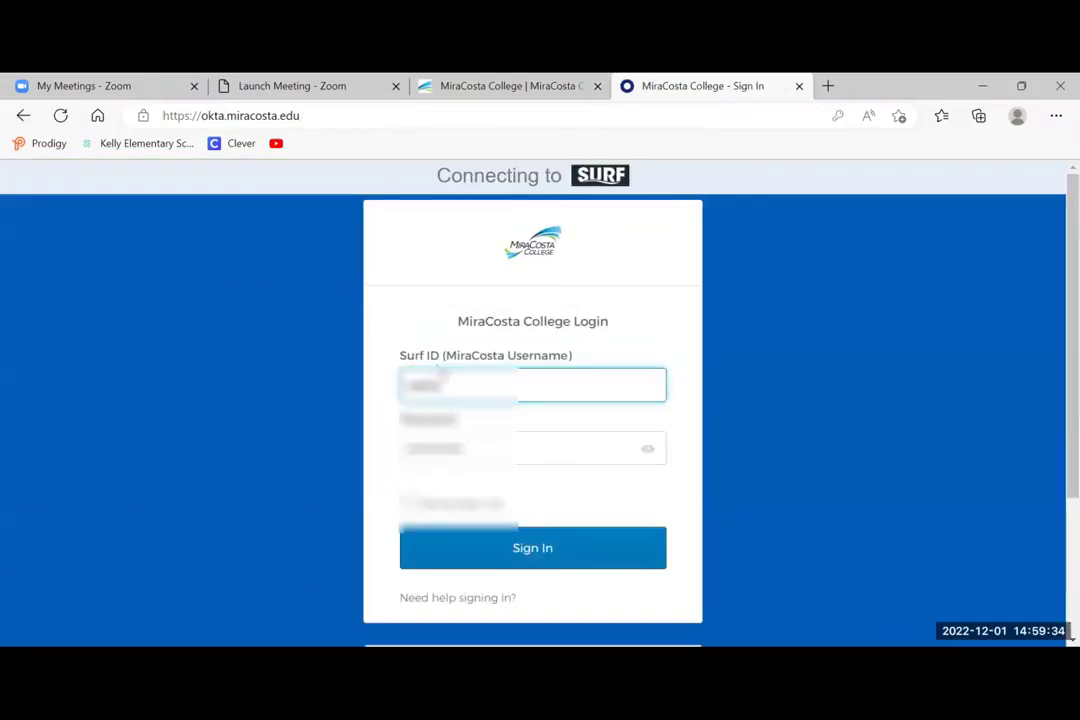
click(445, 387)
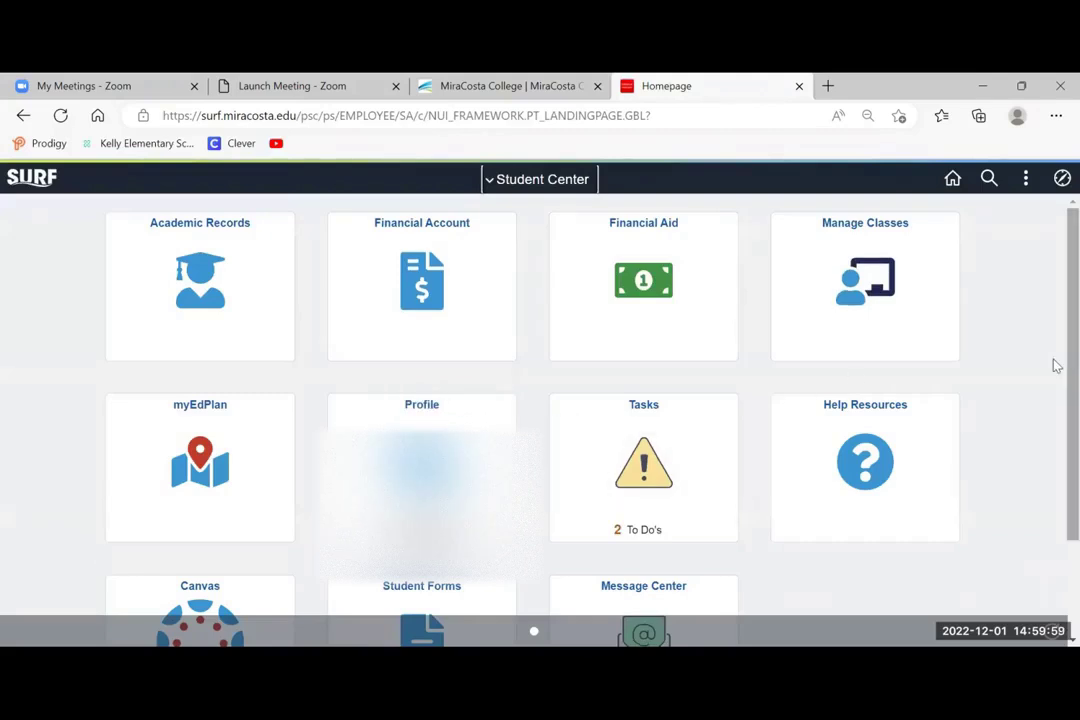
Step: Open Class Search and Enroll under Manage Classes for the Spring 2023 term
click(845, 226)
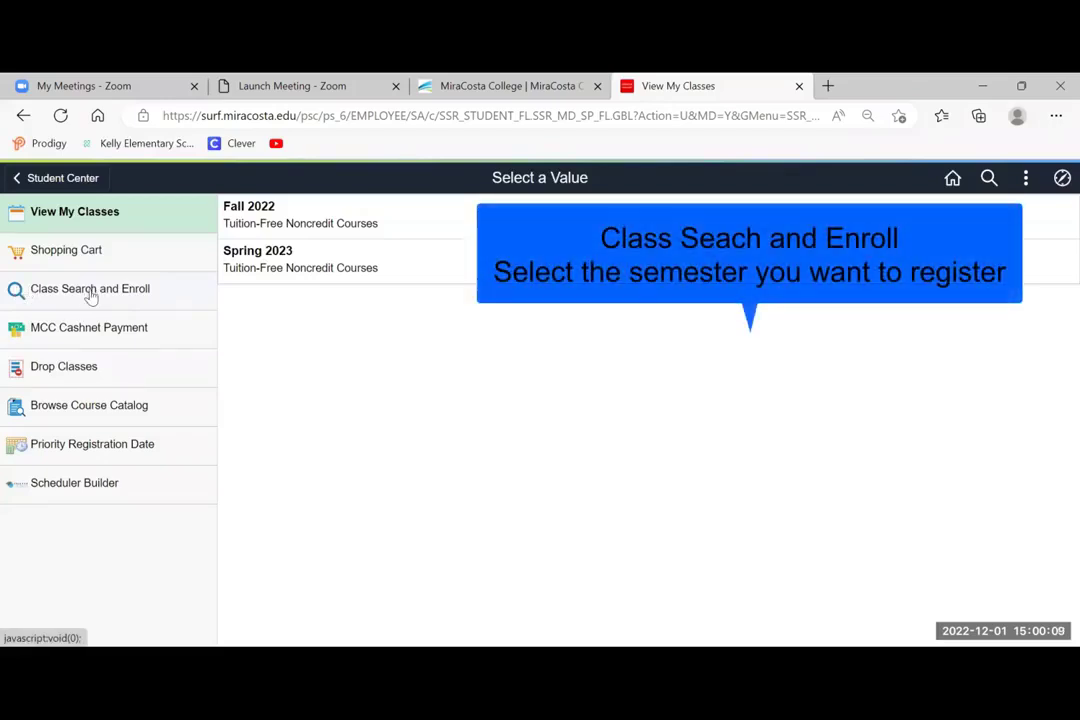
click(133, 292)
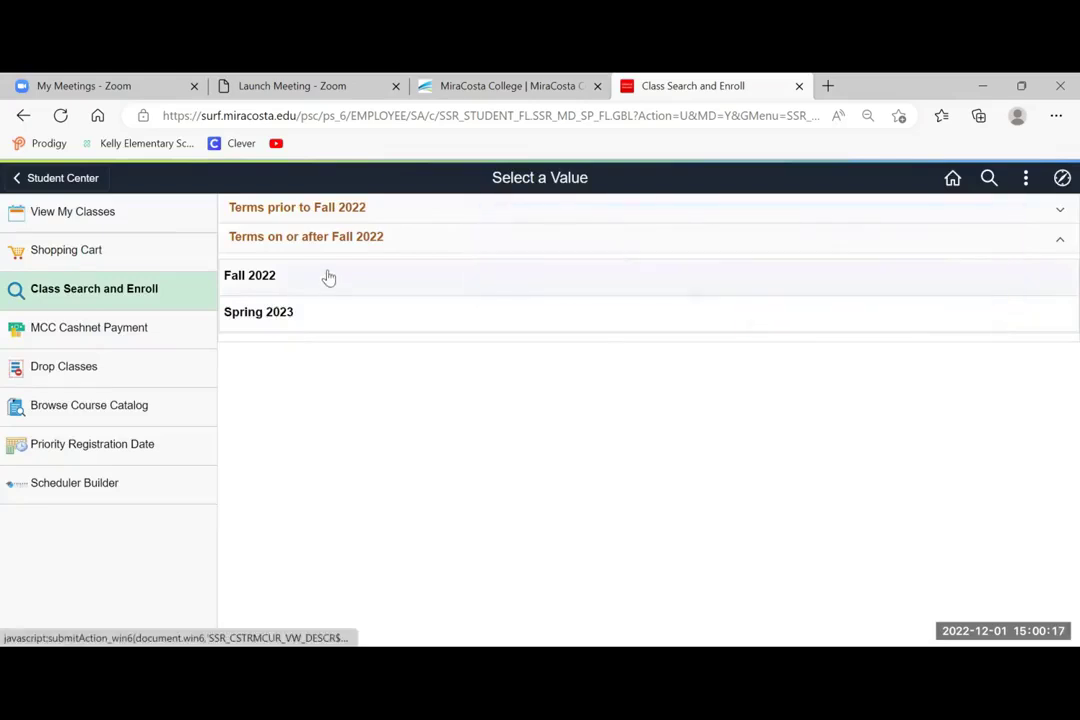
click(288, 318)
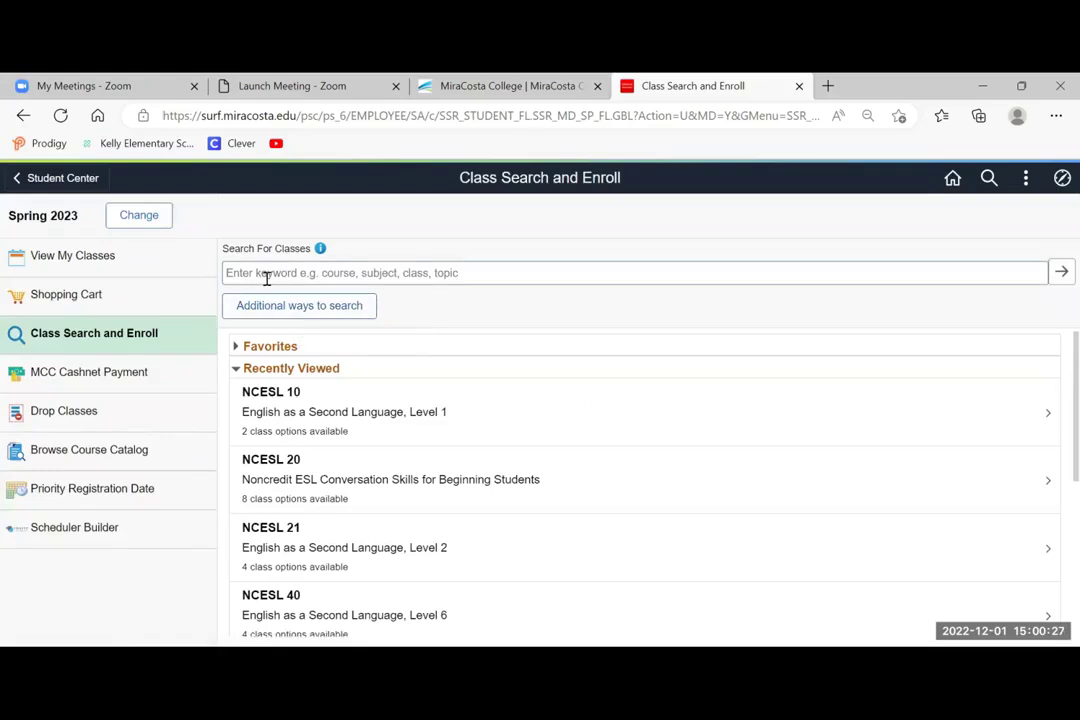
Step: Search the Spring 2023 classes for the keyword NCESL
click(267, 278)
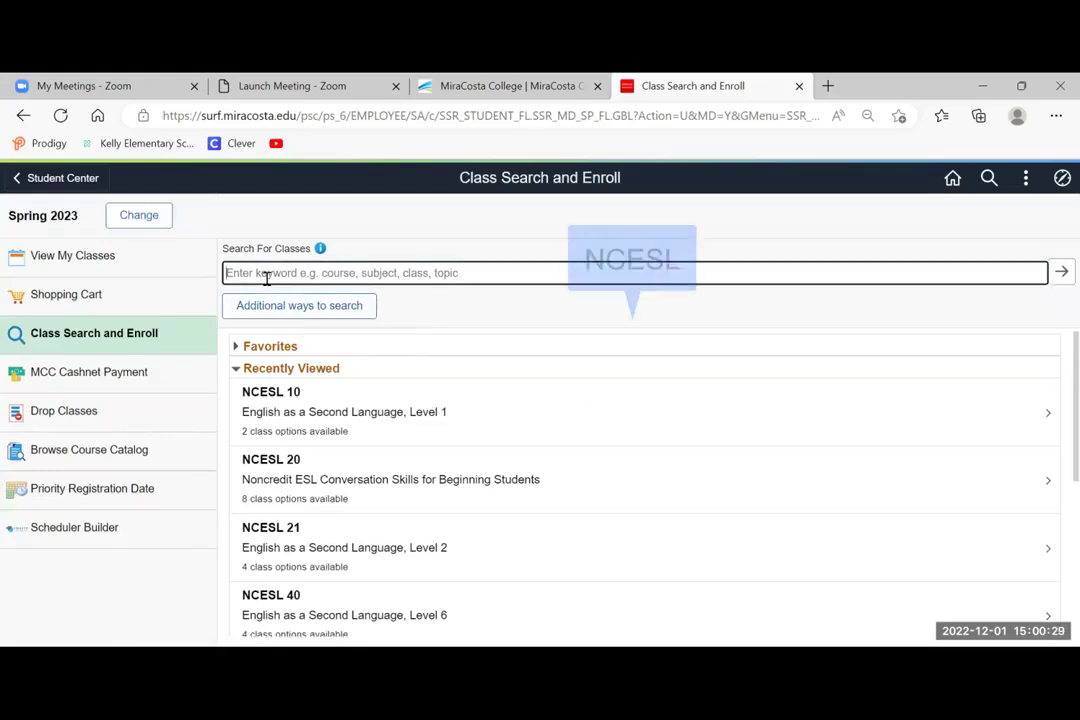
text(N)
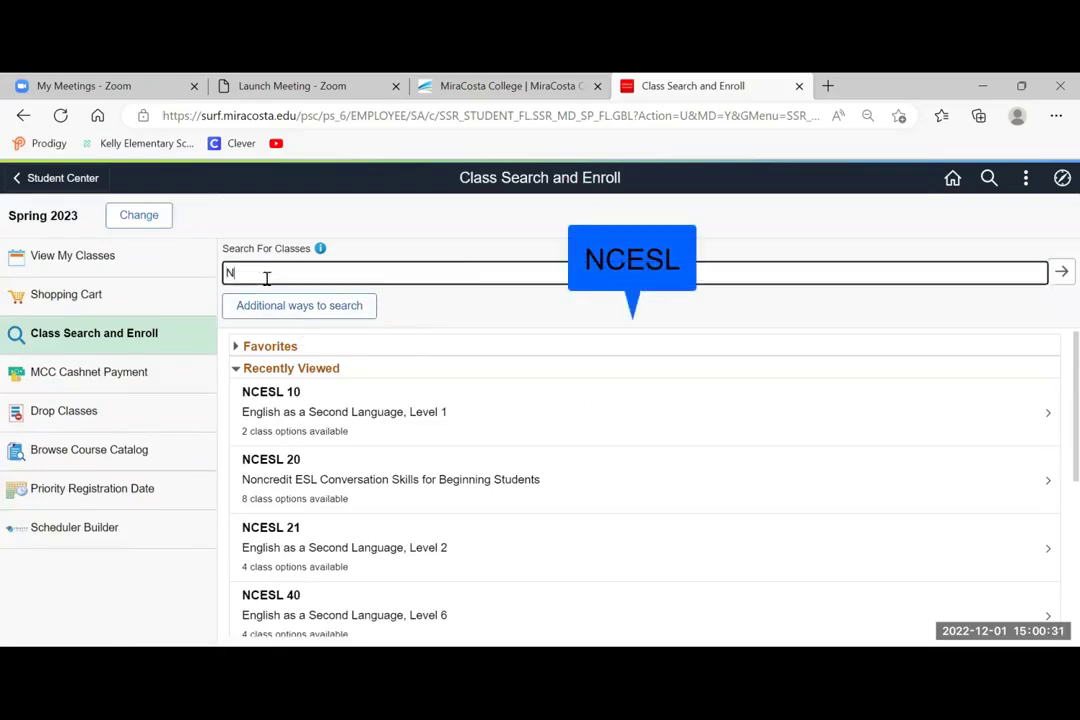
text(CESL)
key(Return)
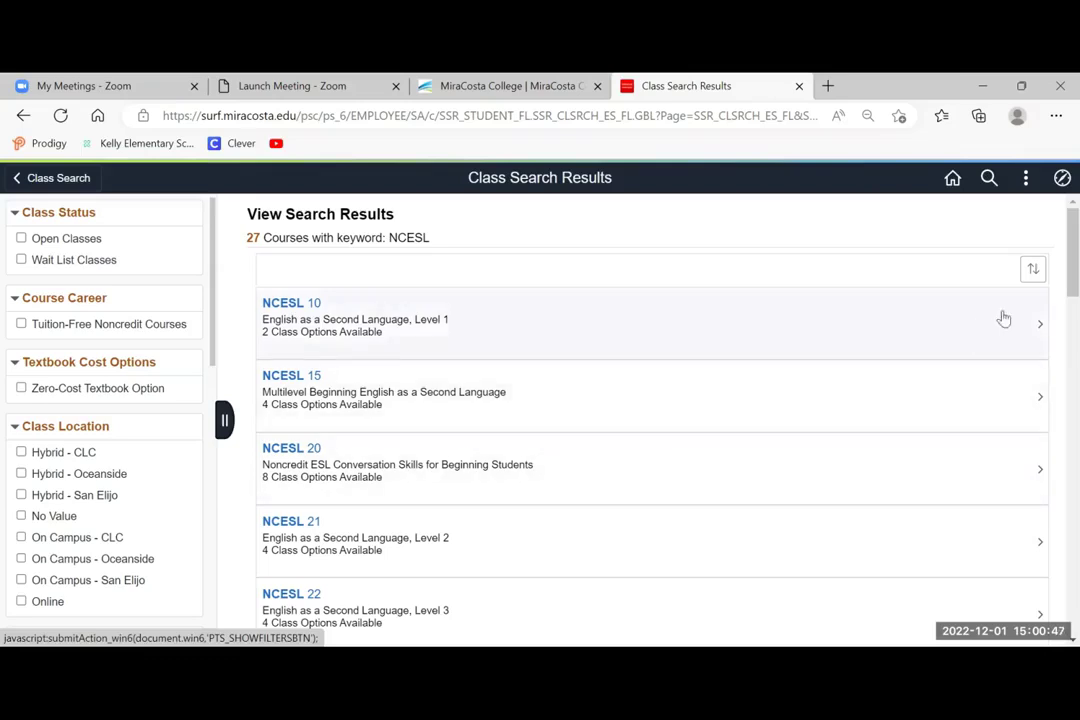
Step: Look through the course results and open NCESL 21, English as a Second Language, Level 2
scroll(1055, 280, down, 10)
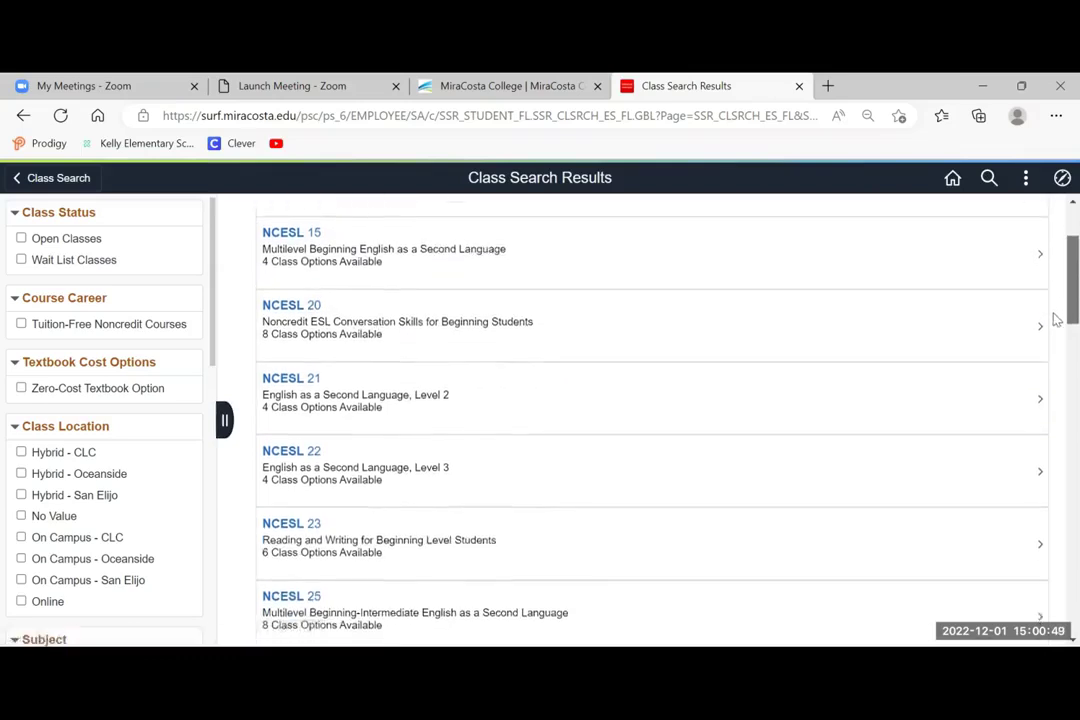
scroll(1055, 457, down, 7)
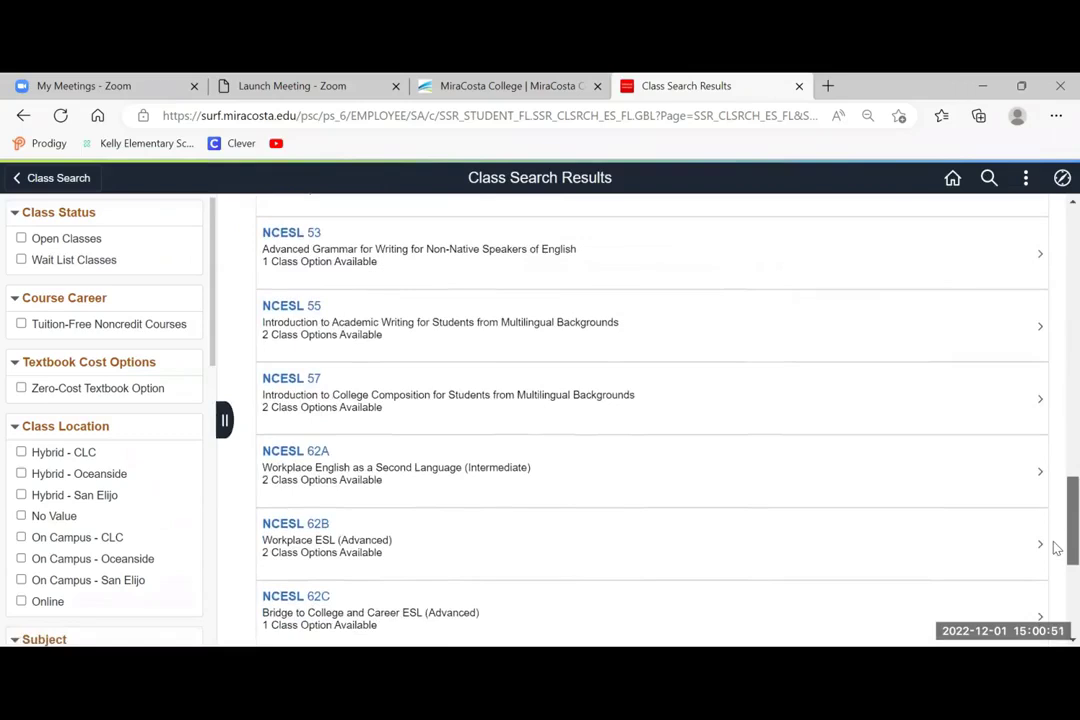
scroll(1055, 530, up, 3)
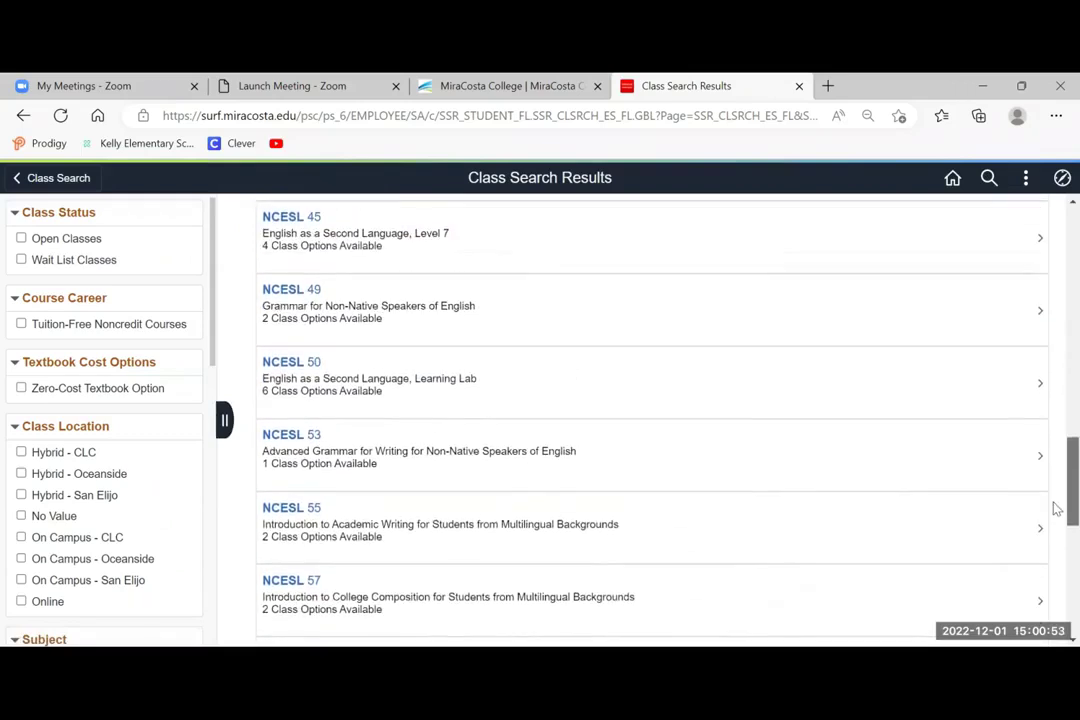
scroll(1057, 492, up, 4)
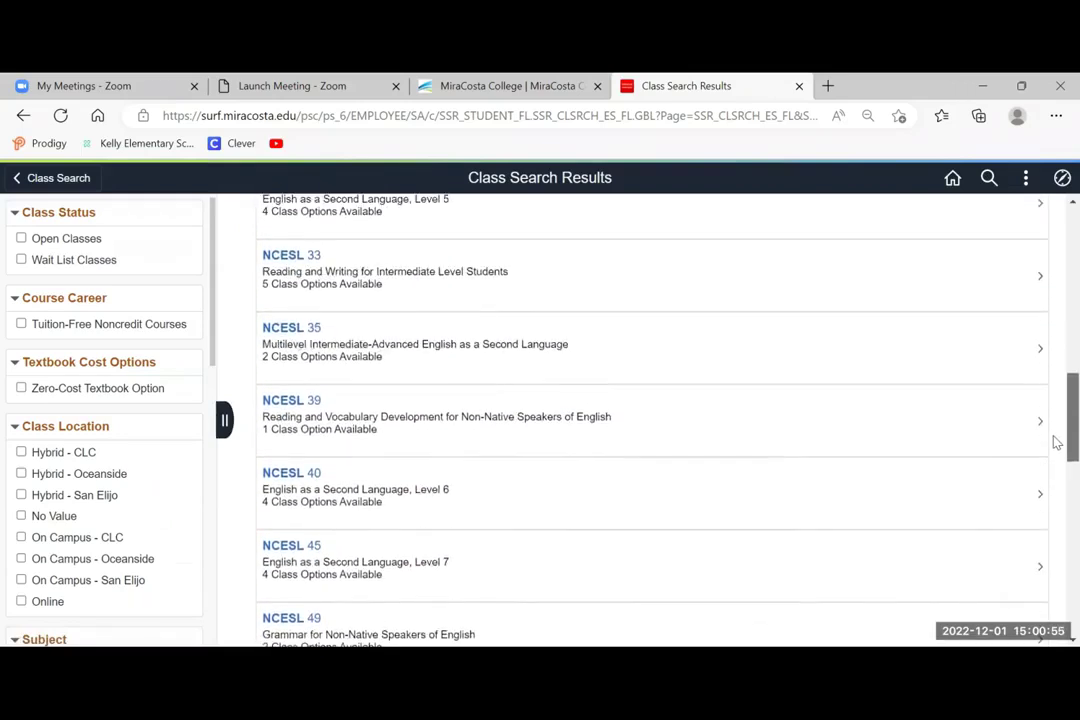
scroll(1057, 410, up, 1)
scroll(1057, 402, up, 5)
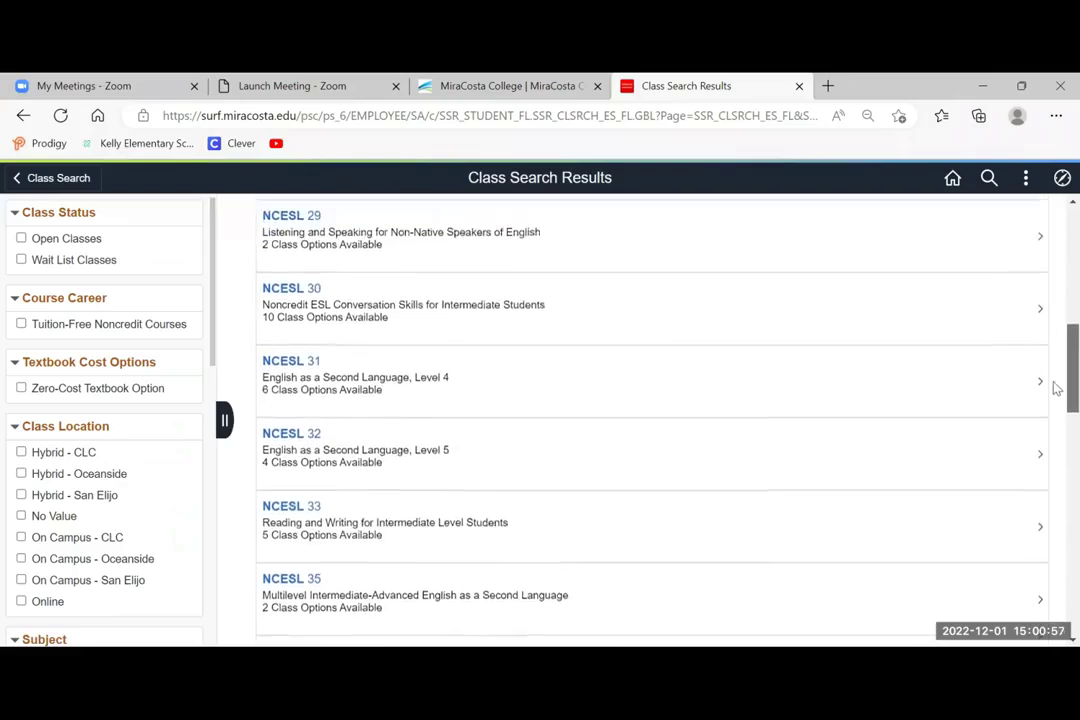
scroll(1057, 322, up, 5)
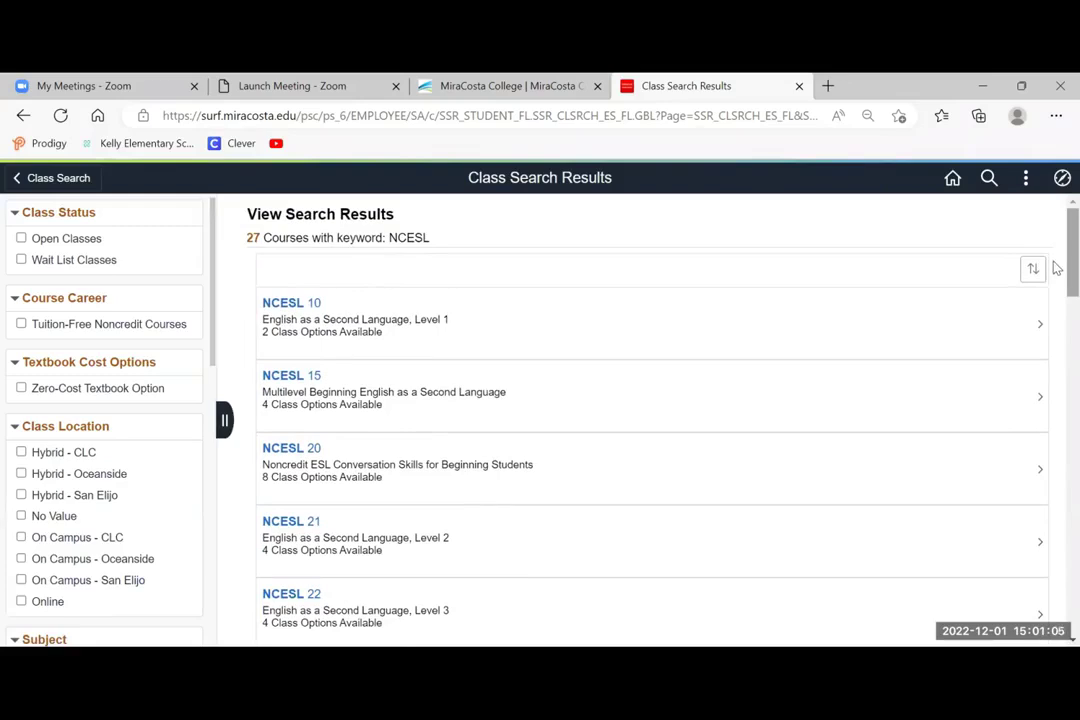
scroll(1057, 298, down, 2)
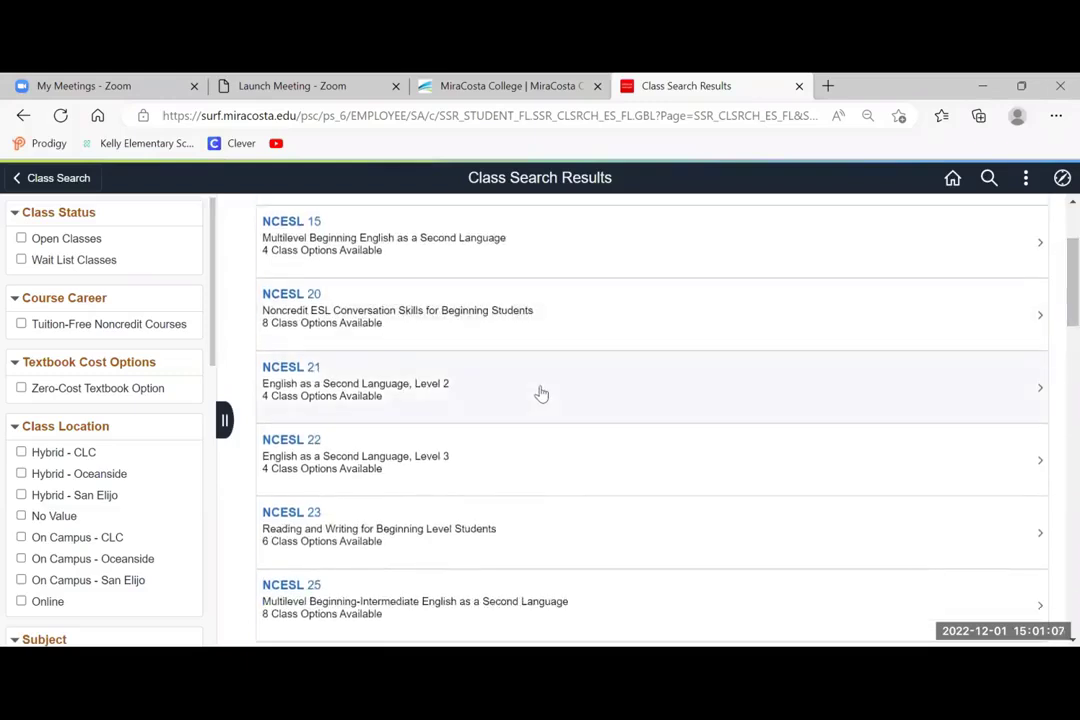
click(427, 391)
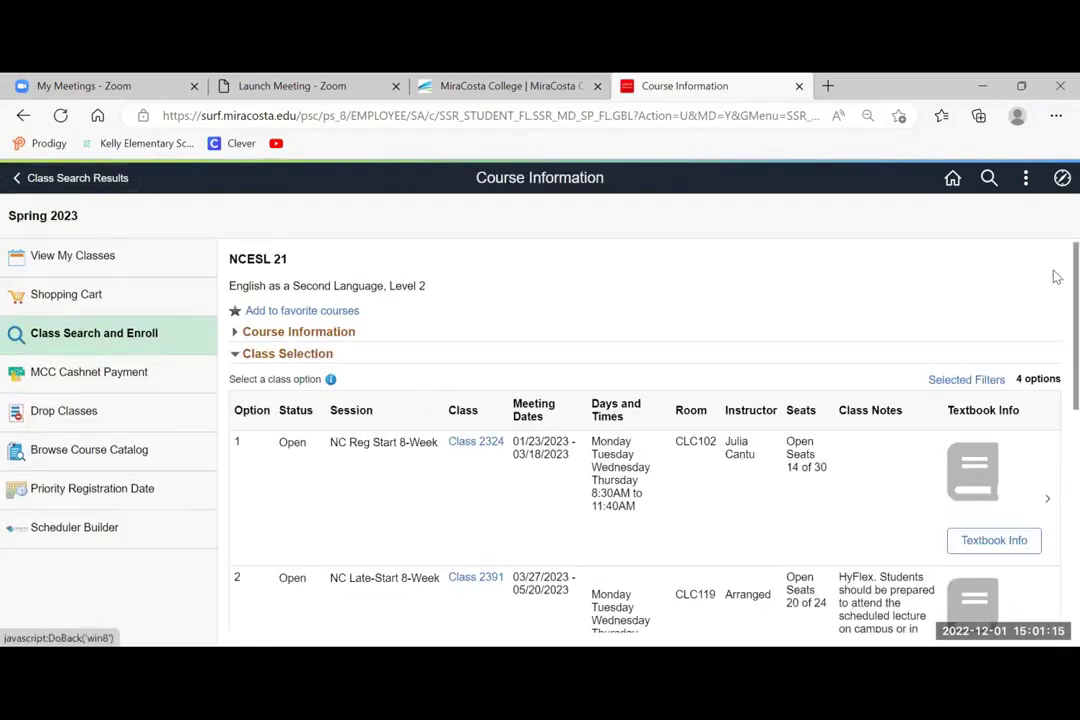
Step: Review the NCESL 21 class options, comparing their status, session, meeting dates, times, rooms, open seats and class notes
scroll(1055, 290, down, 1)
scroll(1055, 296, down, 4)
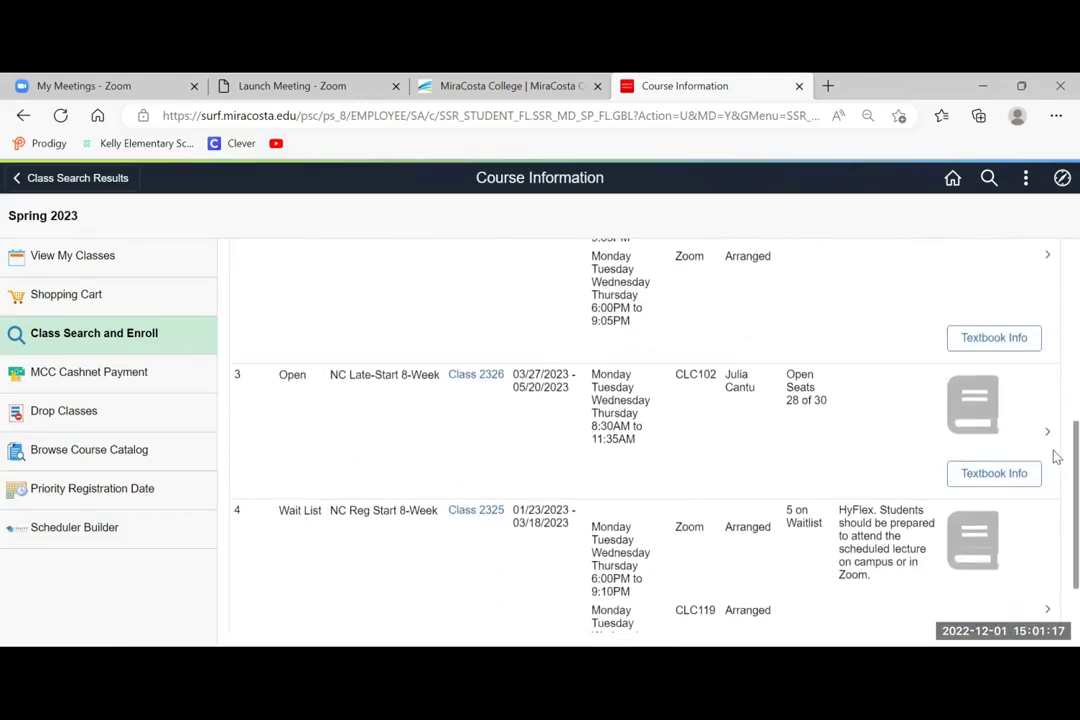
scroll(1057, 457, up, 3)
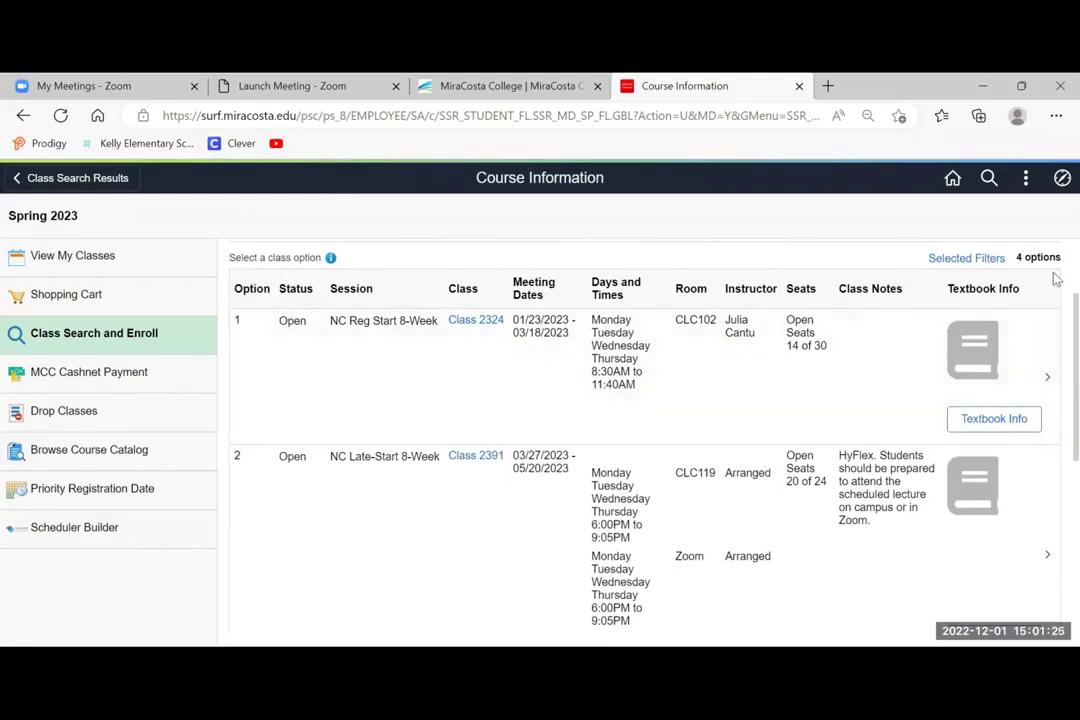
drag(1055, 317, 1055, 463)
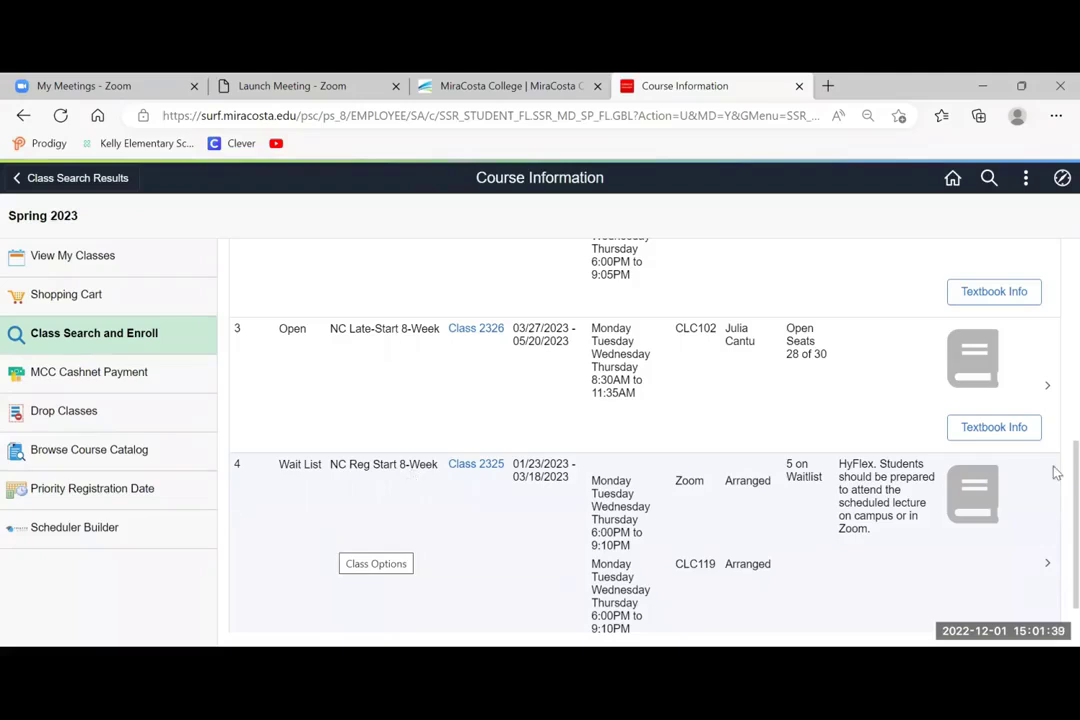
scroll(1056, 497, up, 5)
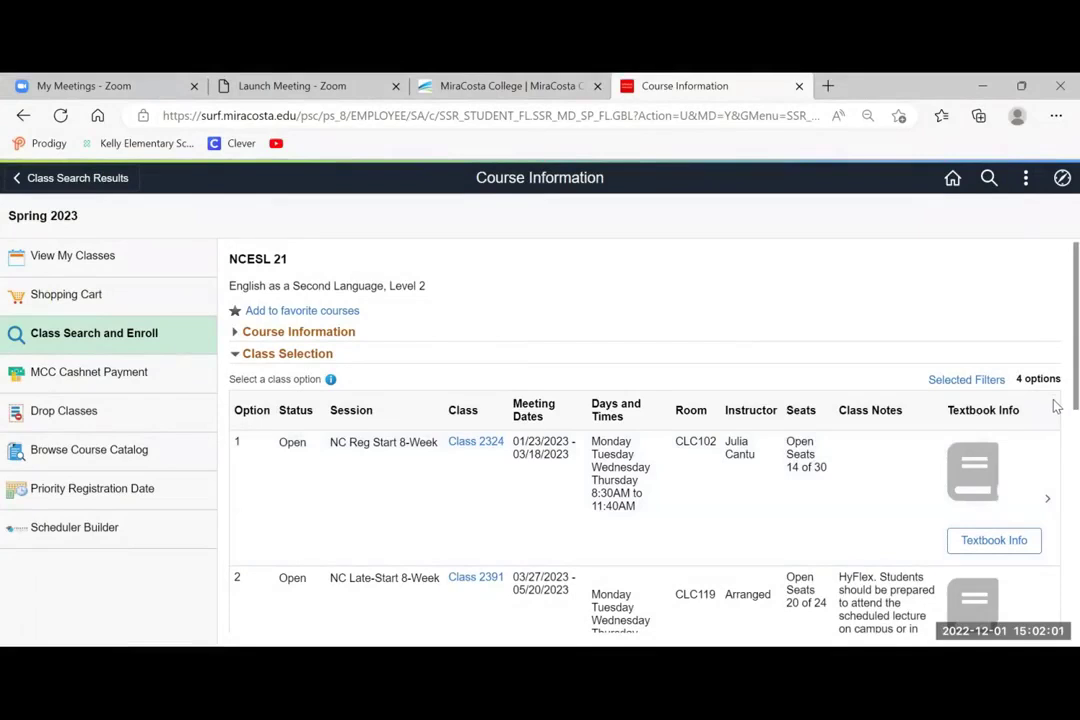
scroll(1056, 456, down, 2)
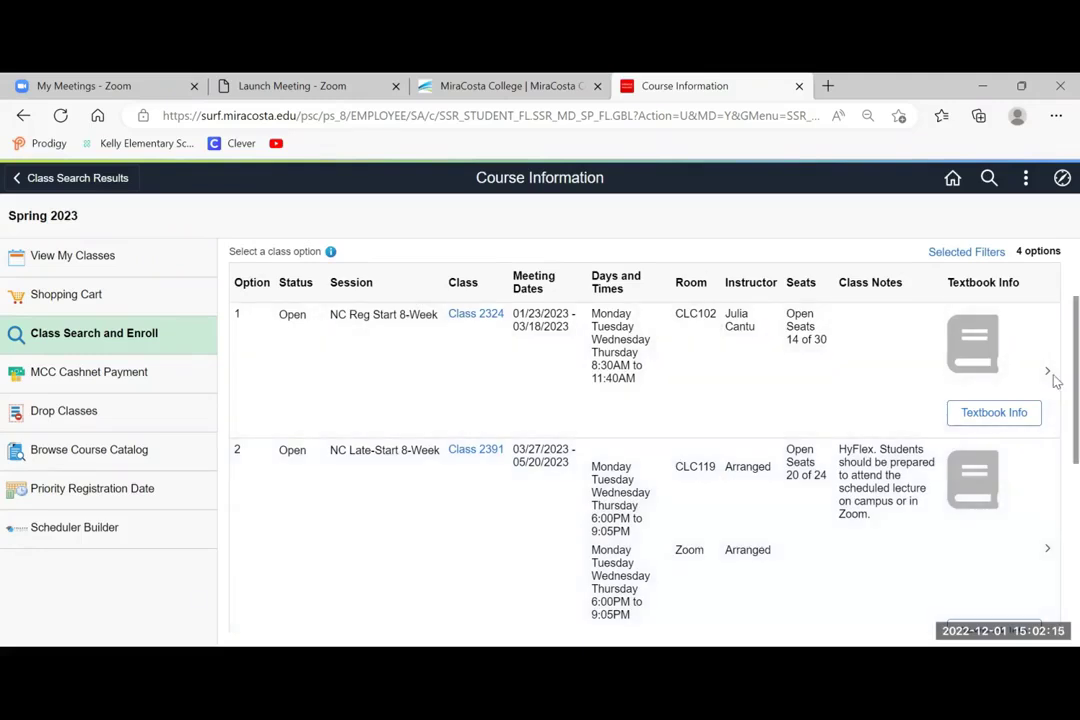
scroll(1051, 376, up, 2)
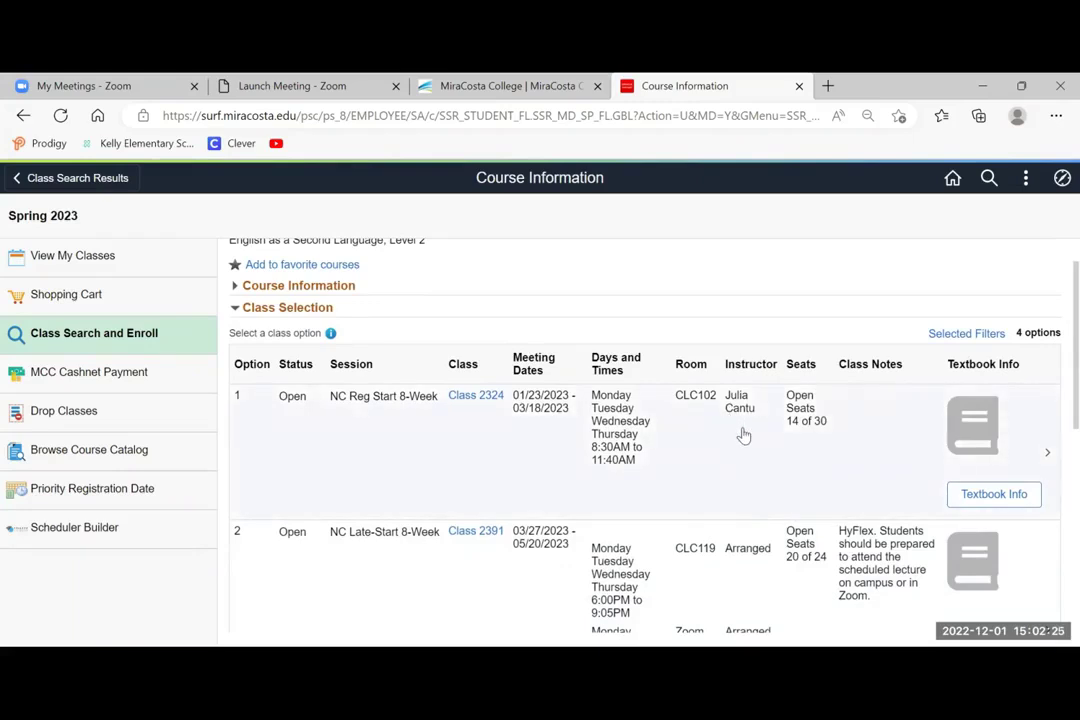
Step: Select the first NCESL 21 option, Class 2324, and accept its class preferences with the permission number left blank
click(1050, 458)
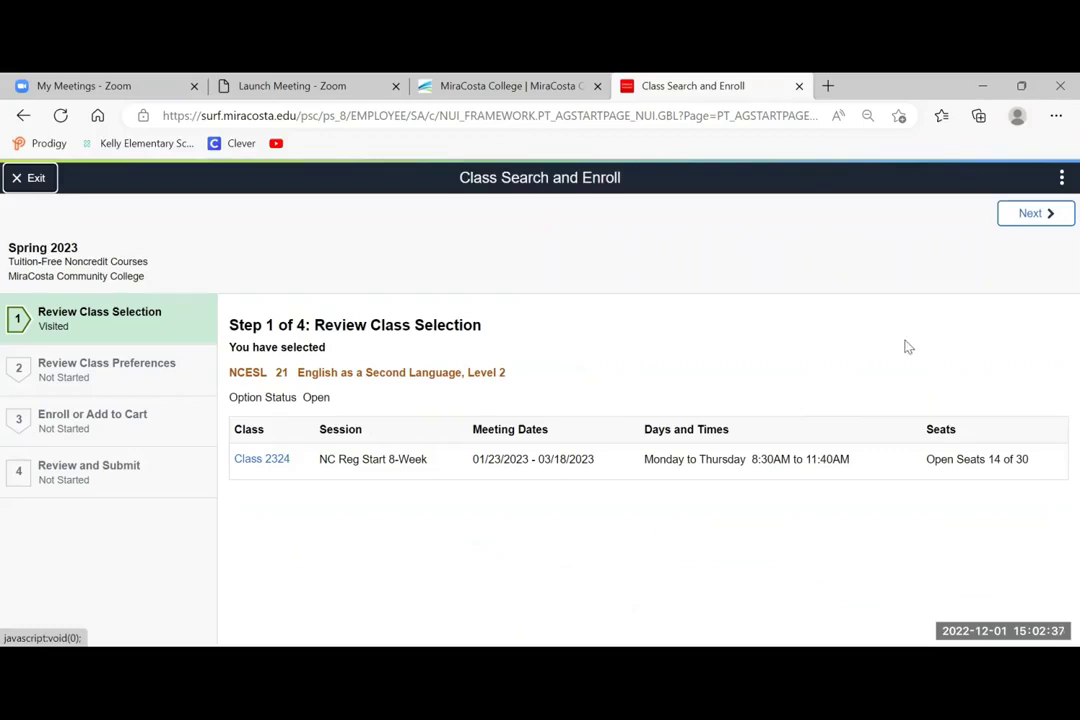
click(1052, 215)
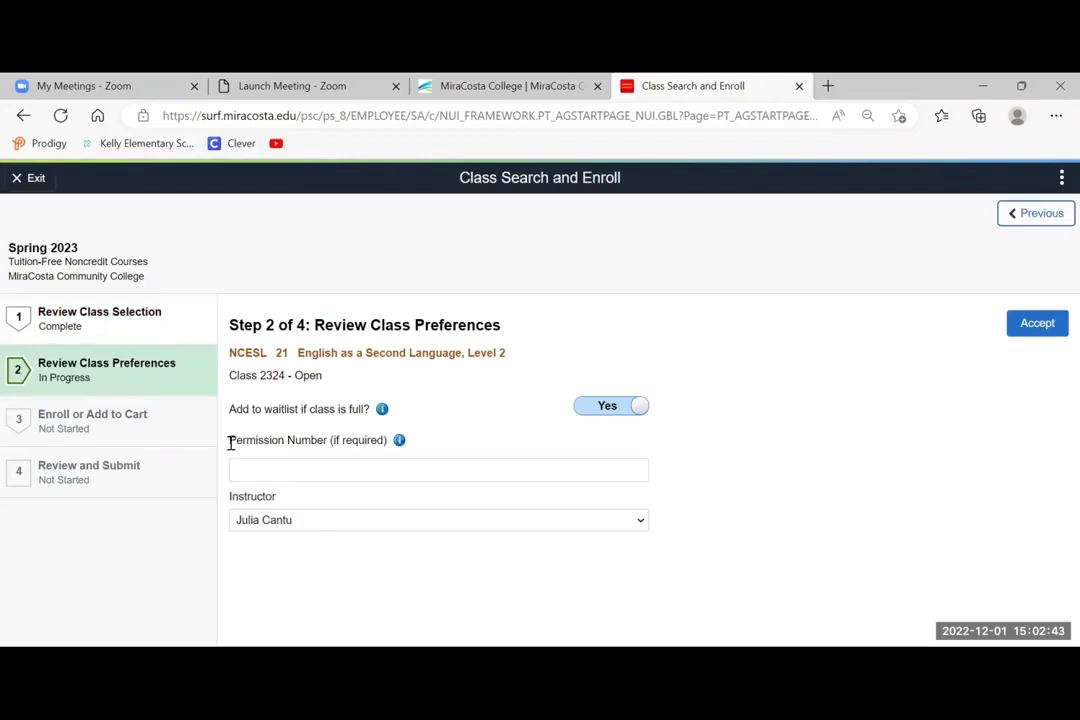
drag(230, 442, 328, 446)
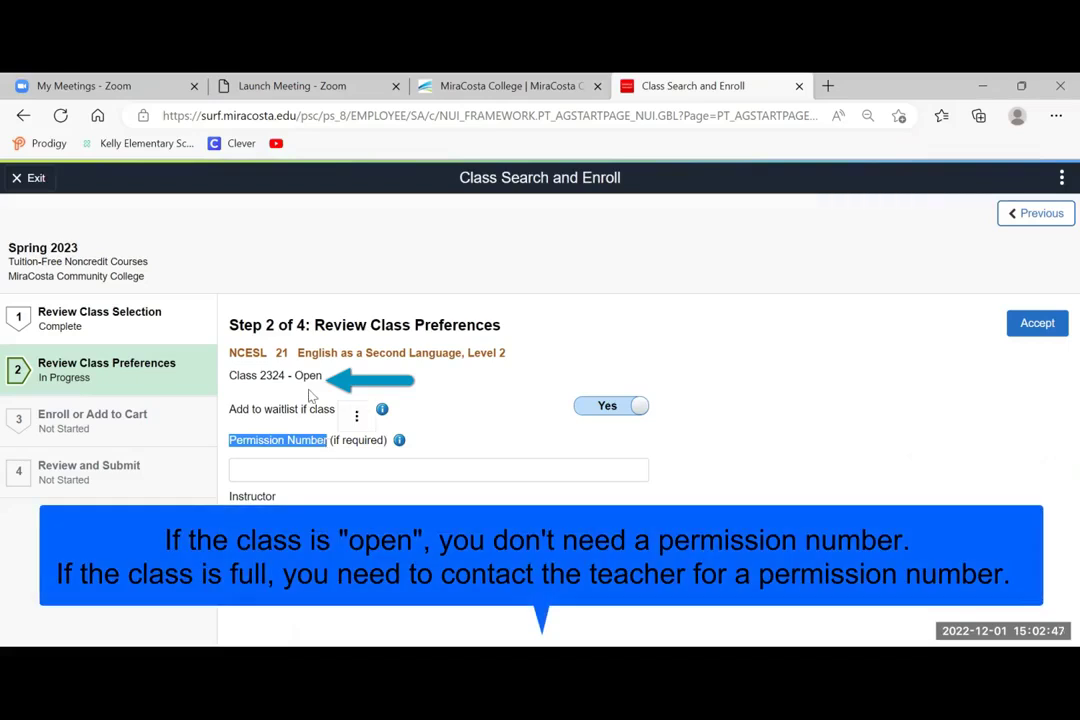
drag(325, 376, 294, 372)
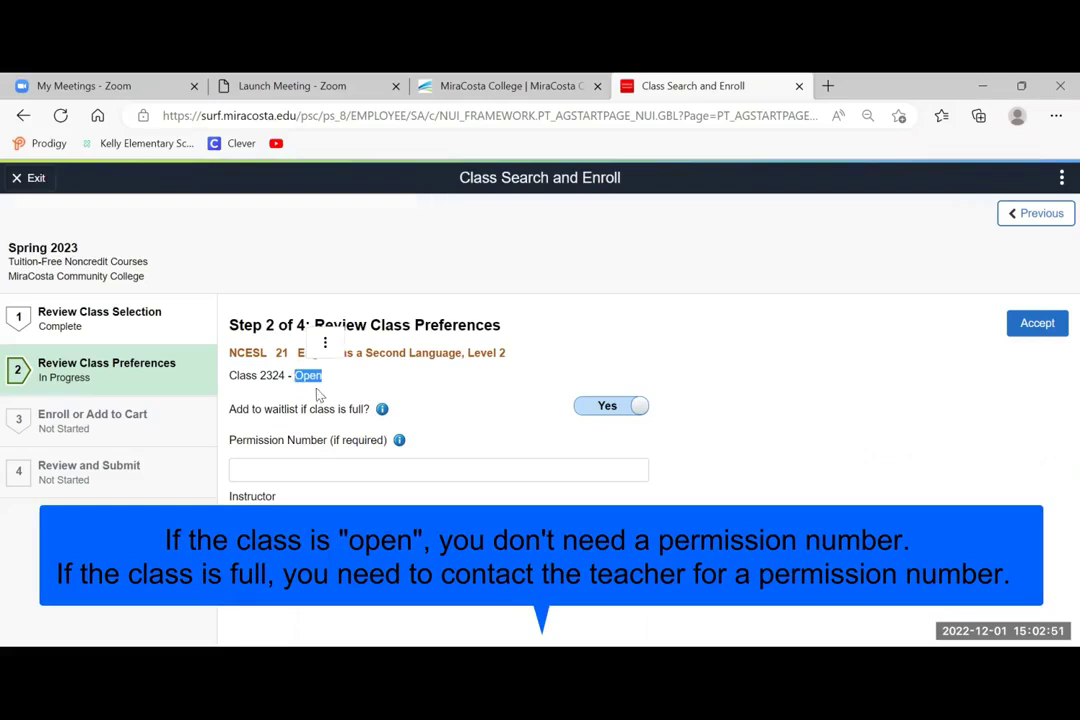
click(321, 345)
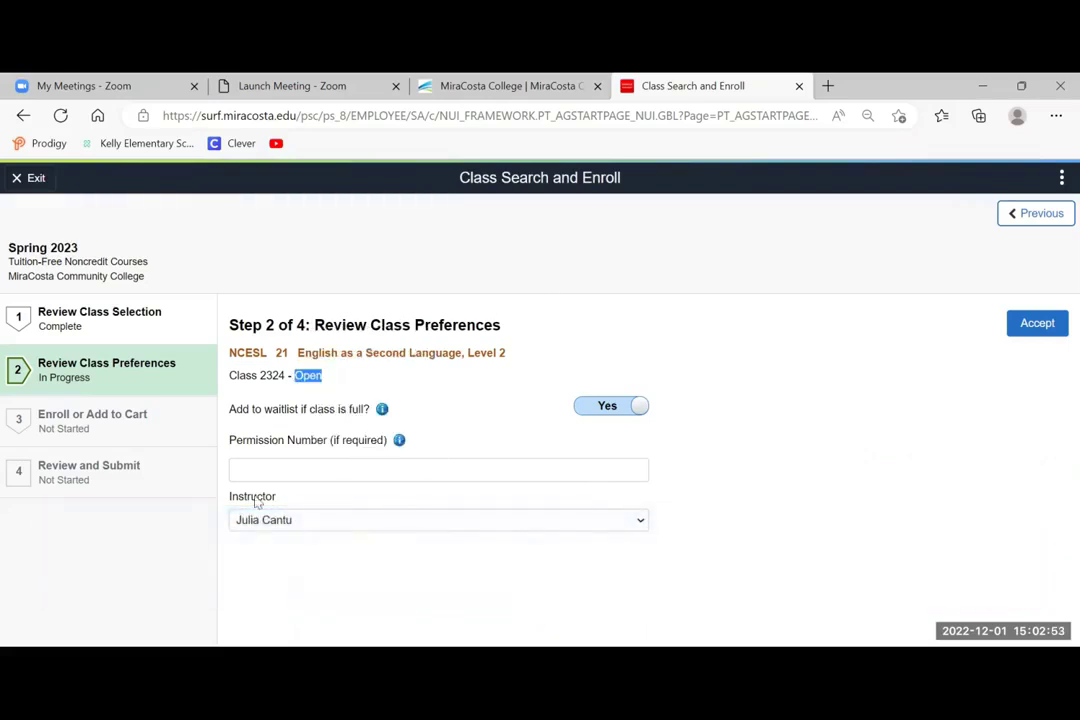
click(1036, 326)
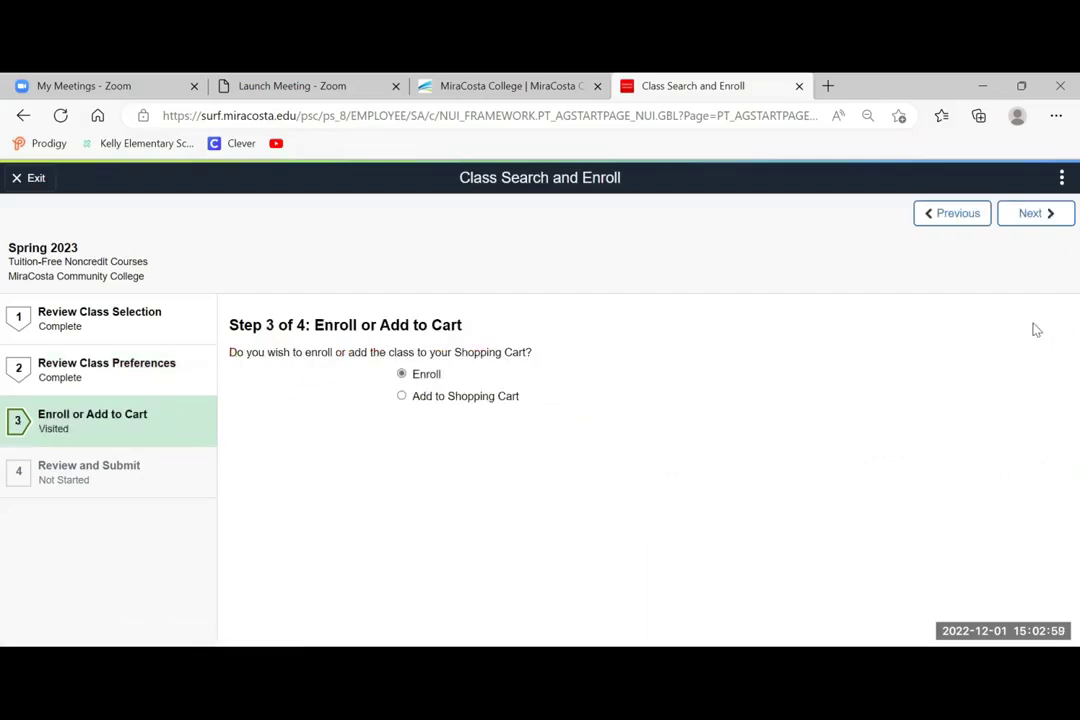
Step: Proceed with the Enroll option for Class 2324, then submit the enrollment and confirm the submission
click(1035, 215)
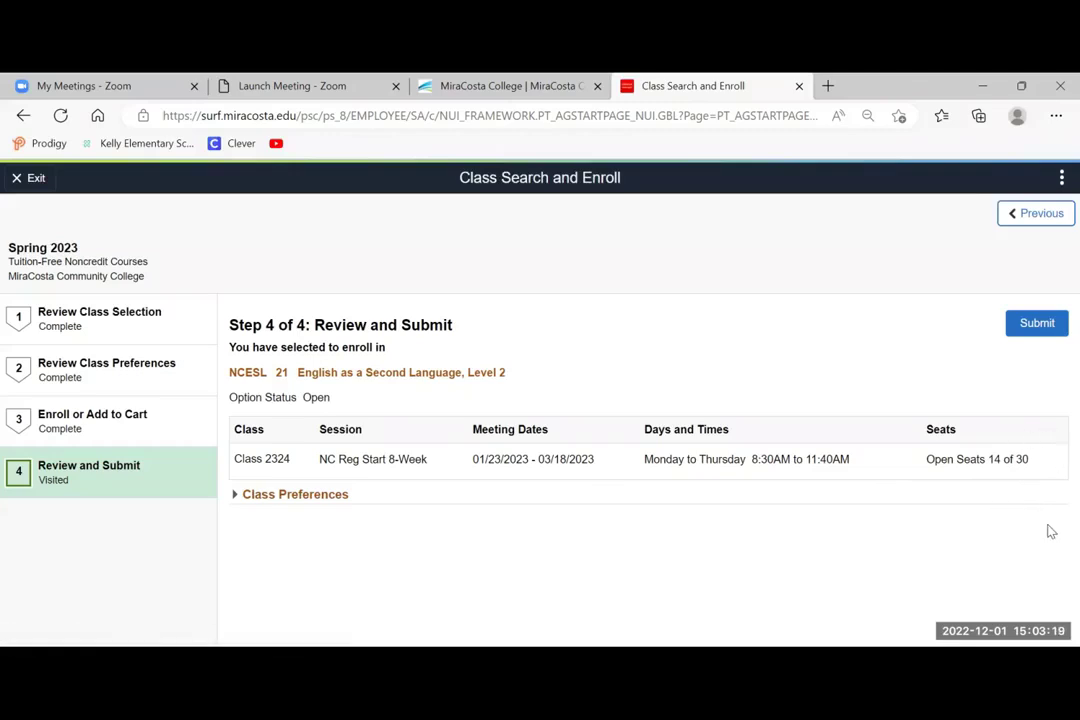
click(1035, 325)
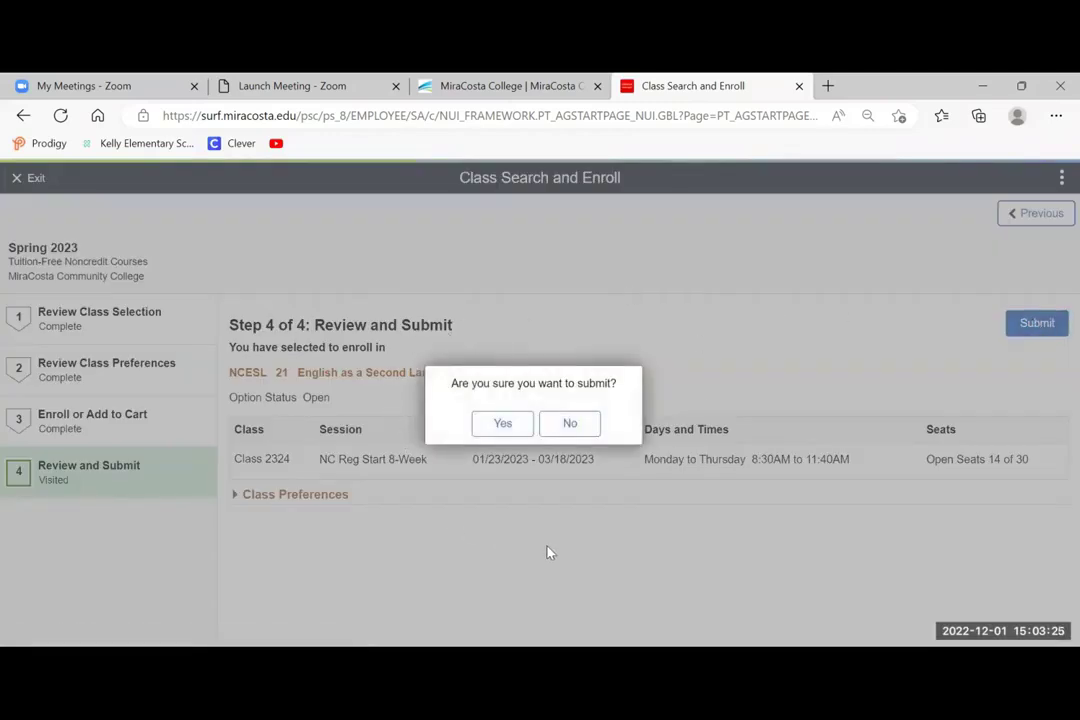
click(503, 424)
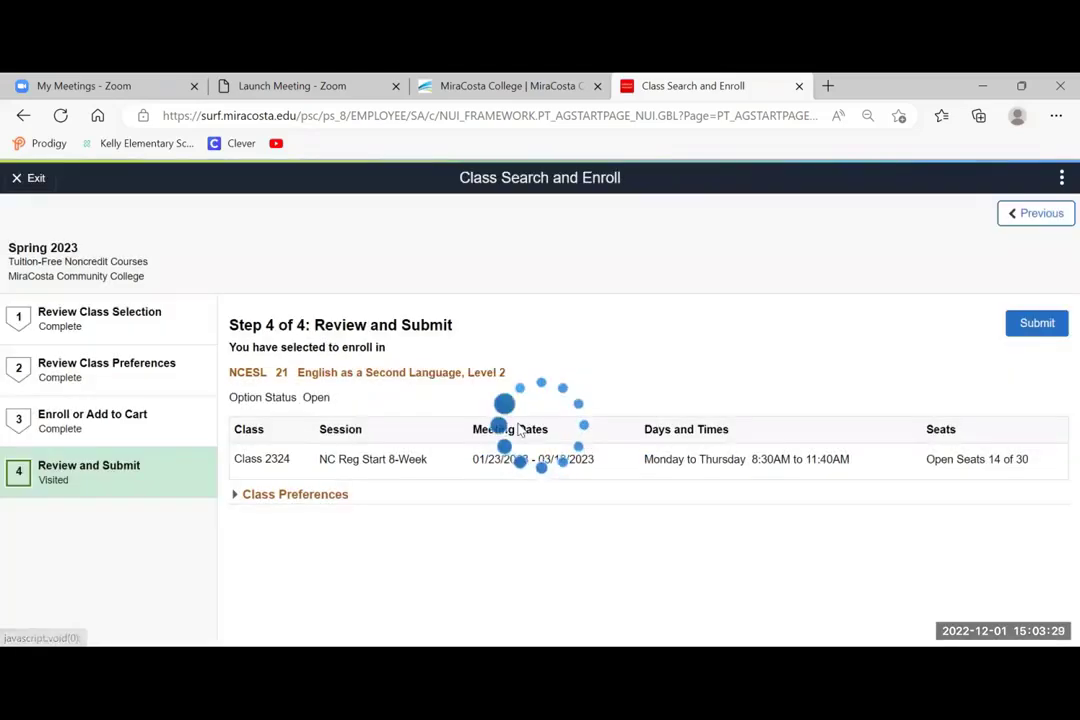